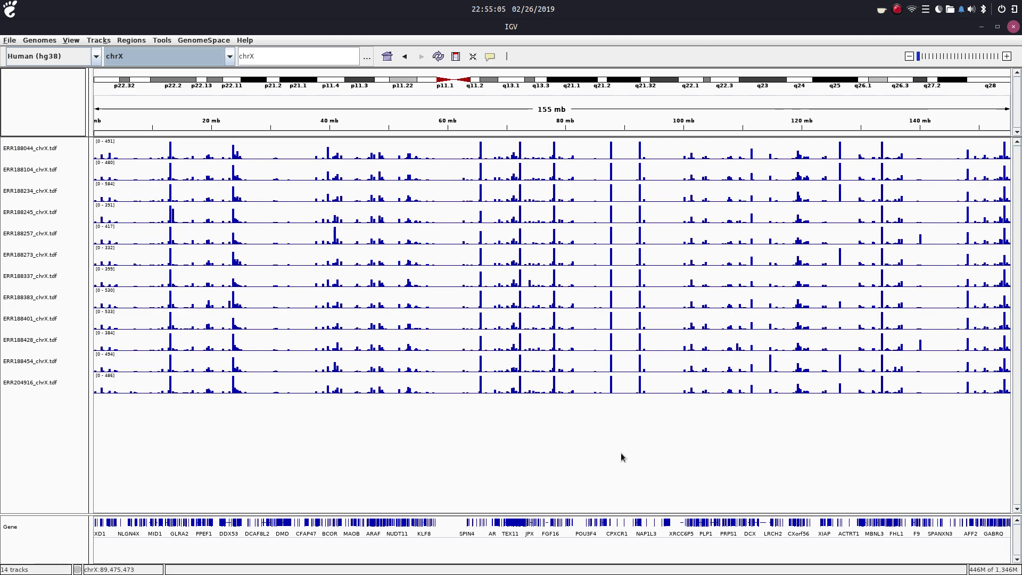
Navigate to the XIST locus on chrX (chrX:73,818,651-73,854,753) via the locus box
{"action": "double_click", "coordinate": [269, 53]}
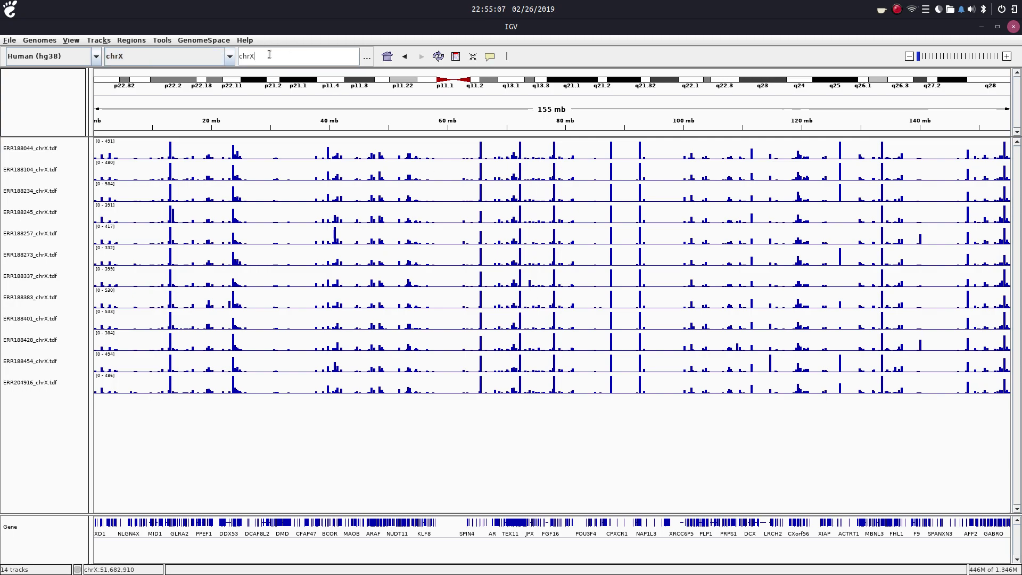
{"action": "type", "text": "XIST"}
{"action": "key", "text": "Return"}
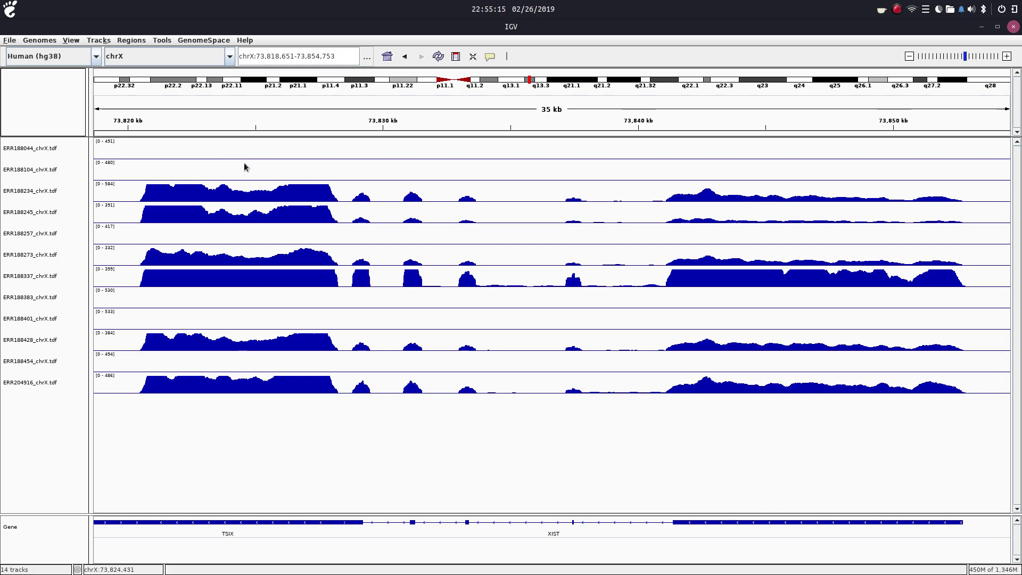
Autoscale the ERR188044, ERR188104, ERR188234, ERR188245, ERR188257 and ERR188273 coverage tracks
{"action": "right_click", "coordinate": [262, 153]}
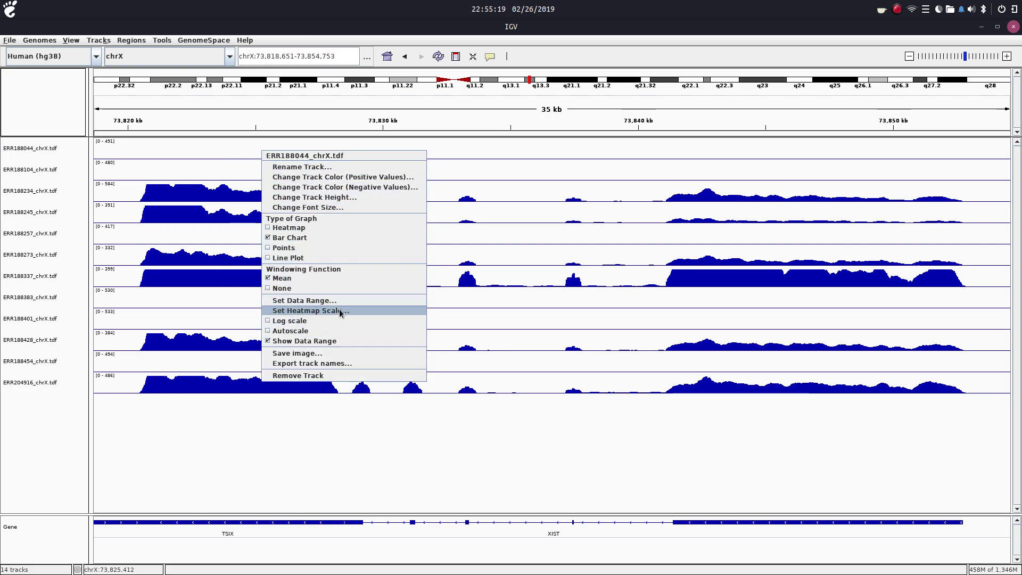
{"action": "left_click", "coordinate": [344, 332]}
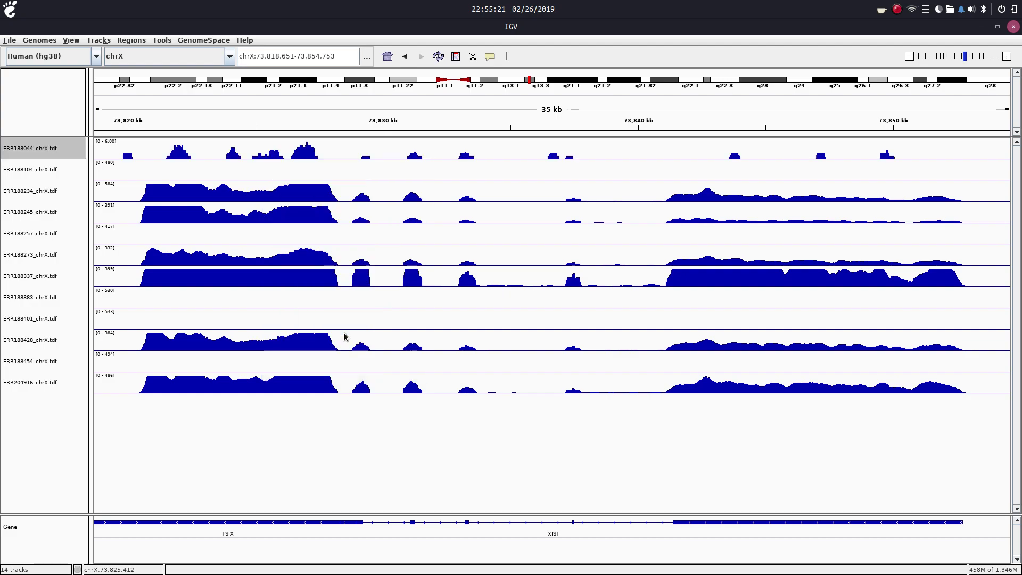
{"action": "right_click", "coordinate": [253, 166]}
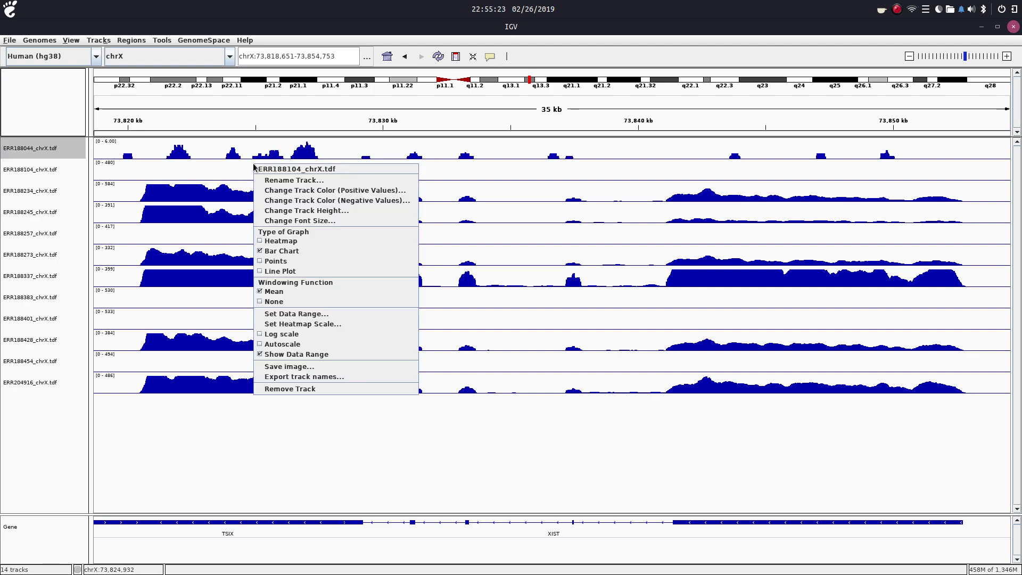
{"action": "left_click", "coordinate": [304, 343]}
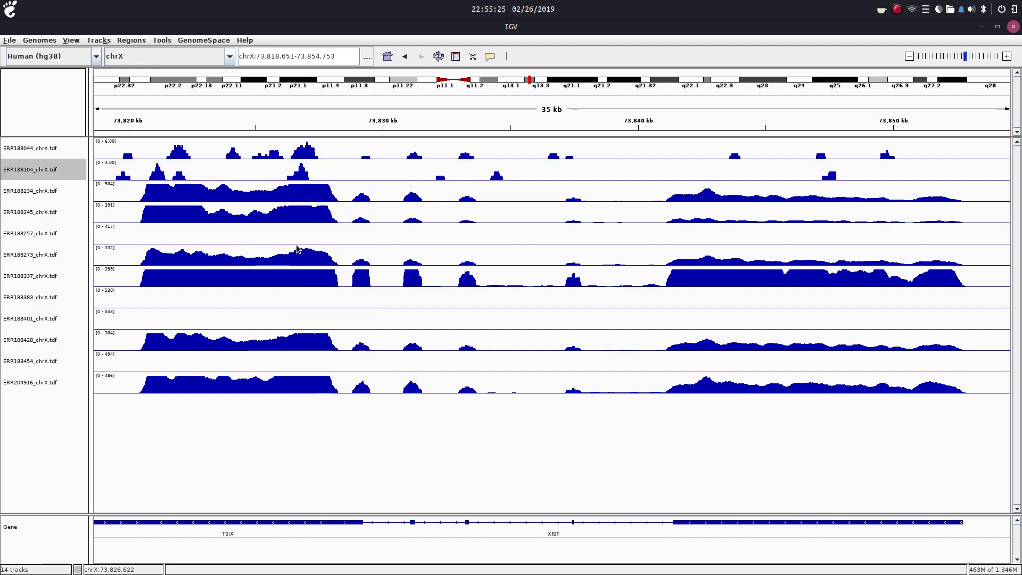
{"action": "right_click", "coordinate": [265, 192]}
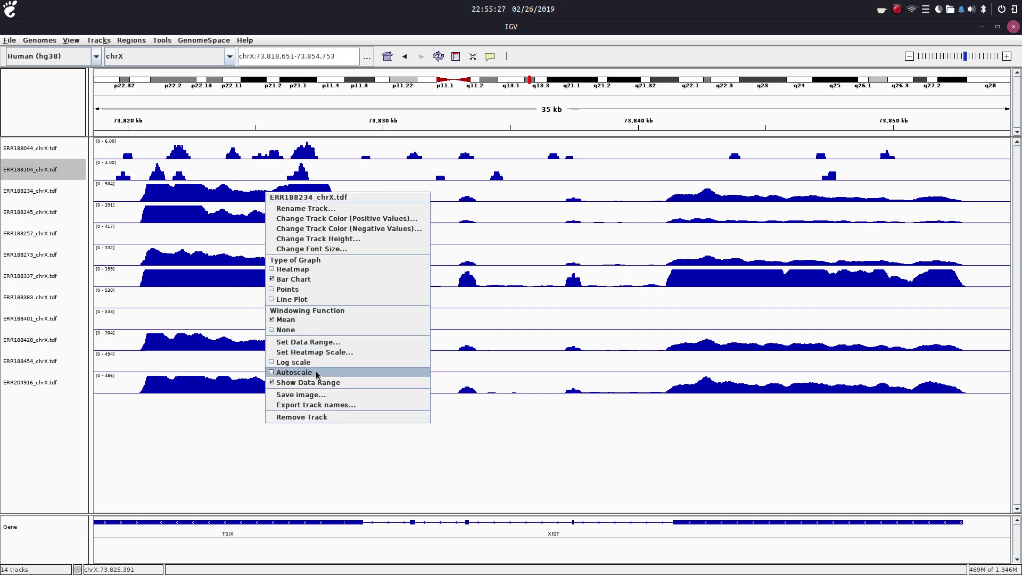
{"action": "key", "text": "Return"}
{"action": "right_click", "coordinate": [247, 219]}
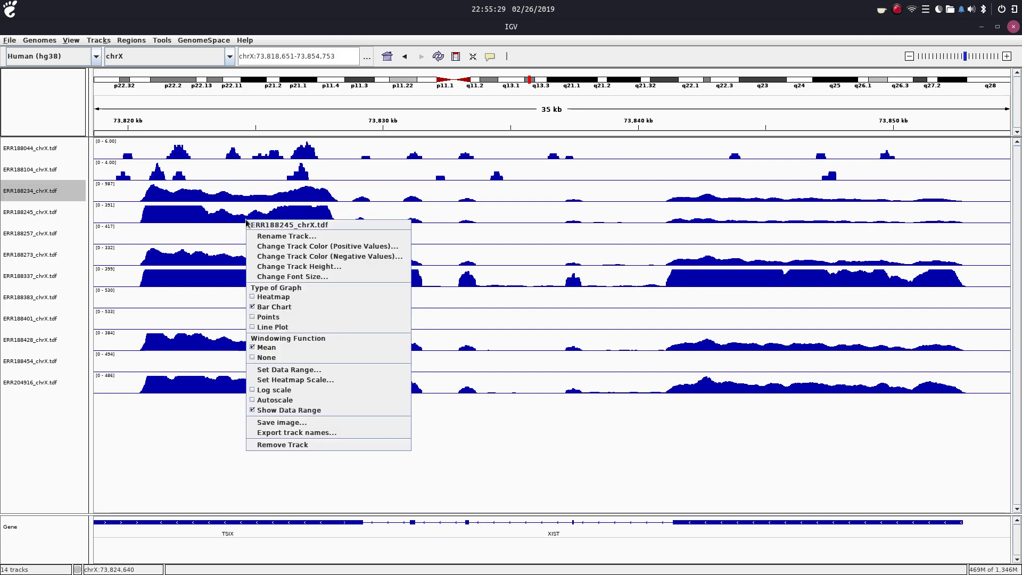
{"action": "left_click", "coordinate": [288, 400]}
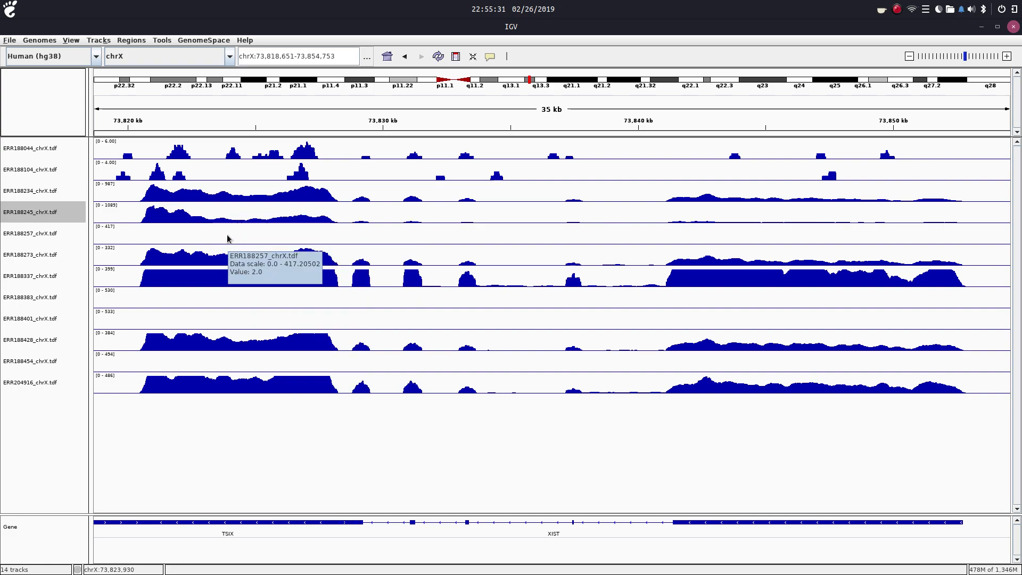
{"action": "right_click", "coordinate": [227, 238]}
{"action": "key", "text": "Return"}
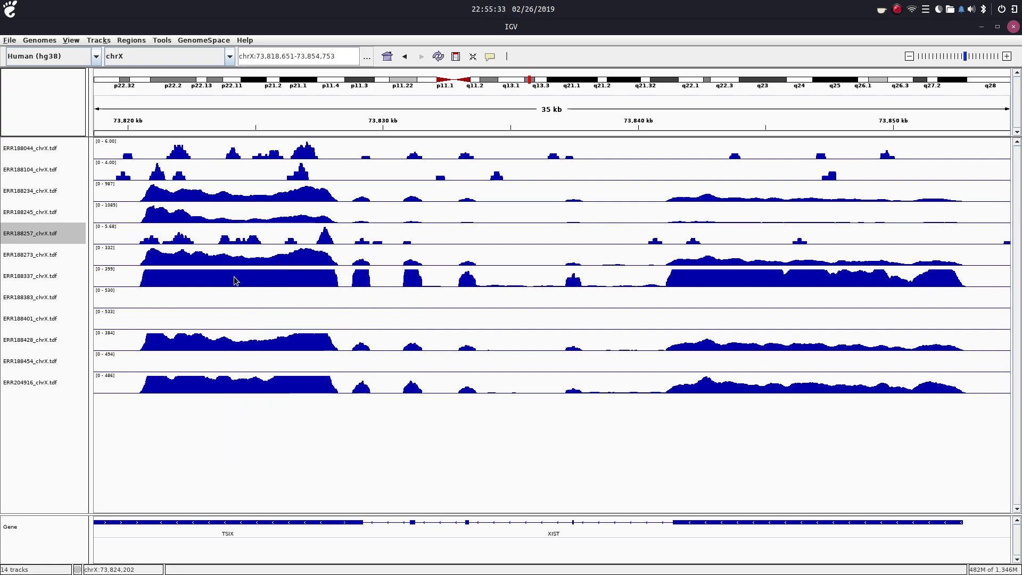
{"action": "right_click", "coordinate": [220, 255]}
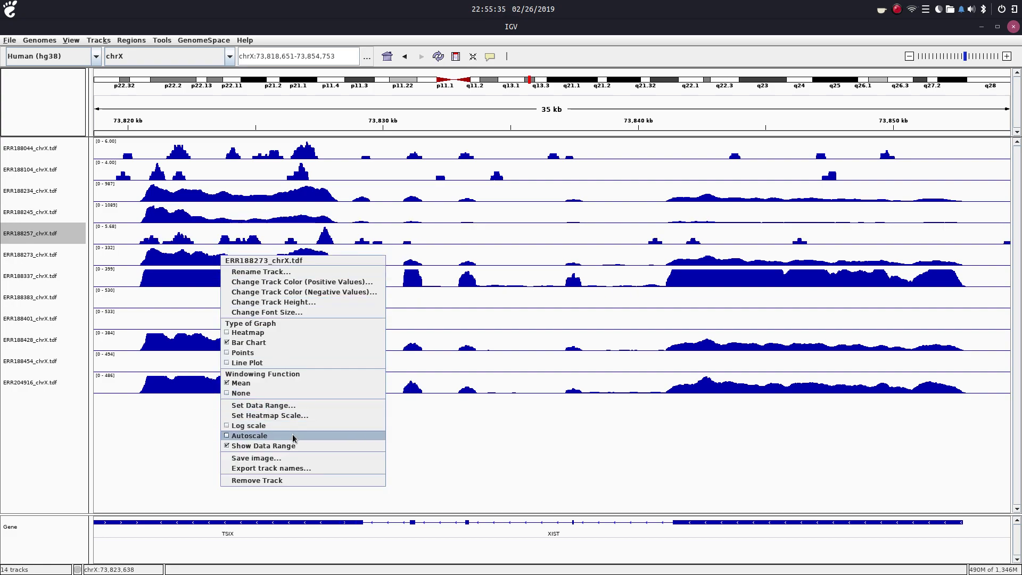
{"action": "key", "text": "Return"}
Autoscale the ERR188337, ERR188383, ERR188401, ERR188428, ERR188454 and ERR204916 coverage tracks
{"action": "right_click", "coordinate": [258, 284]}
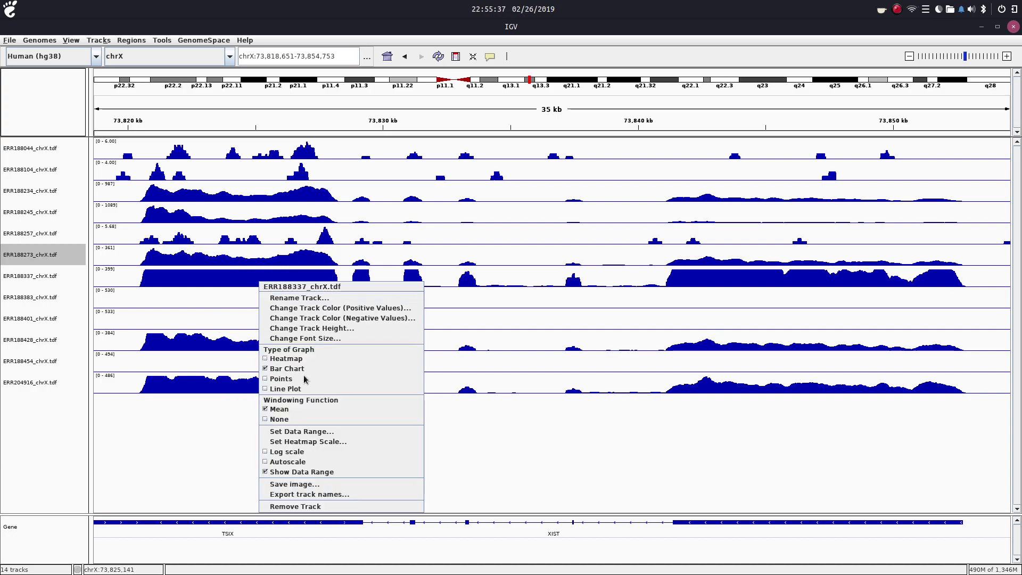
{"action": "left_click", "coordinate": [333, 465]}
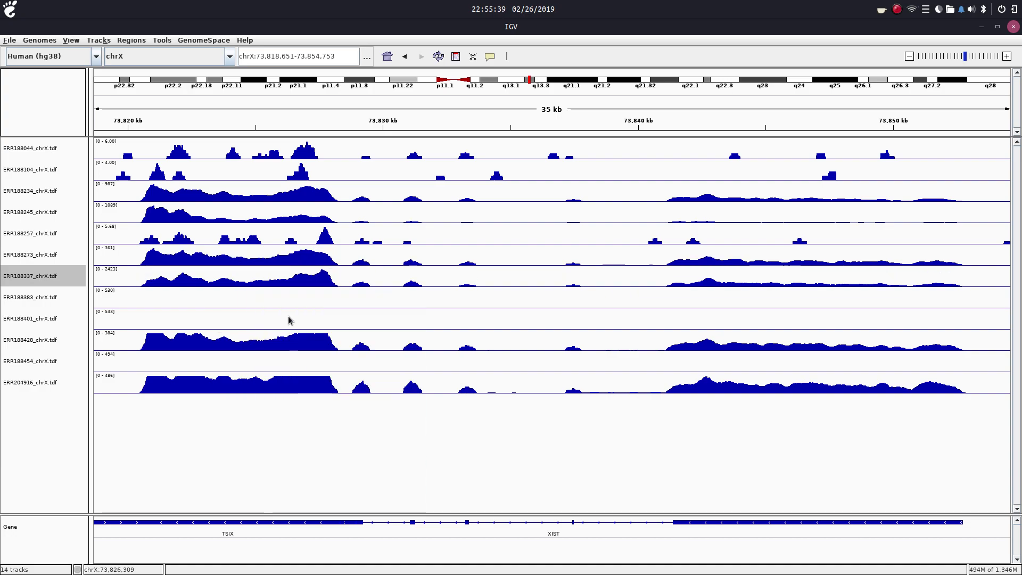
{"action": "right_click", "coordinate": [296, 301]}
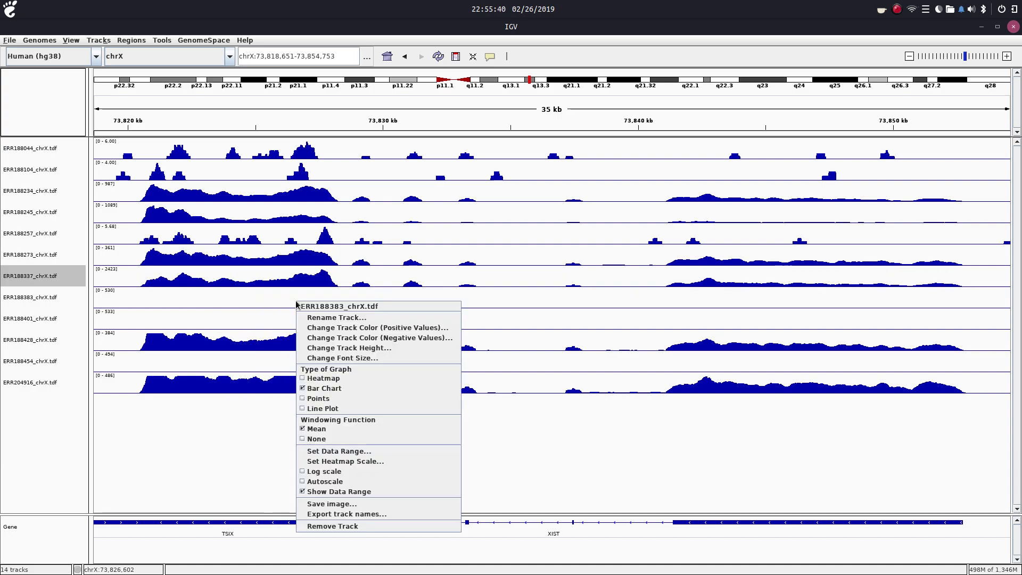
{"action": "left_click", "coordinate": [347, 482]}
{"action": "right_click", "coordinate": [250, 322]}
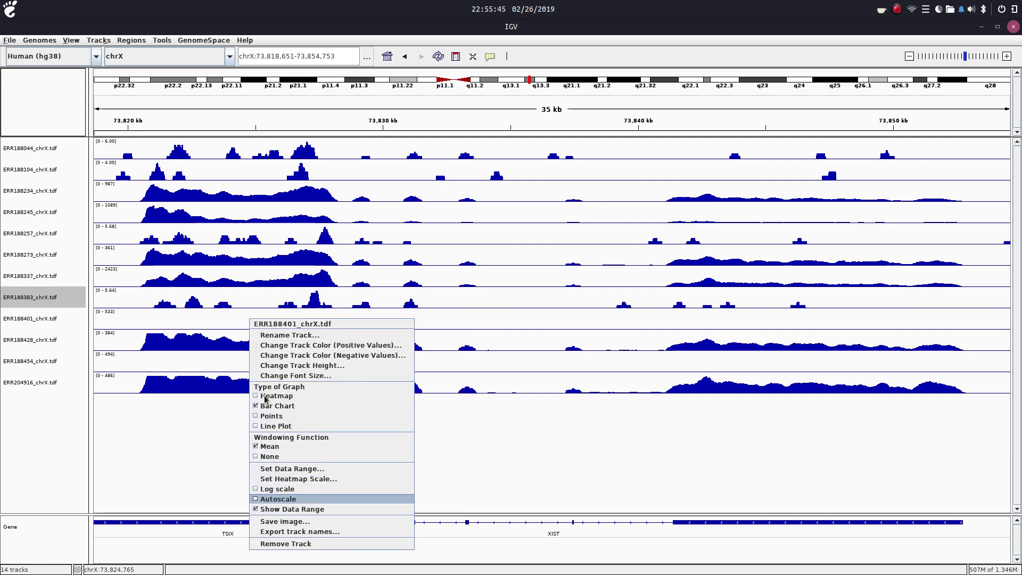
{"action": "left_click", "coordinate": [314, 503]}
{"action": "right_click", "coordinate": [238, 345]}
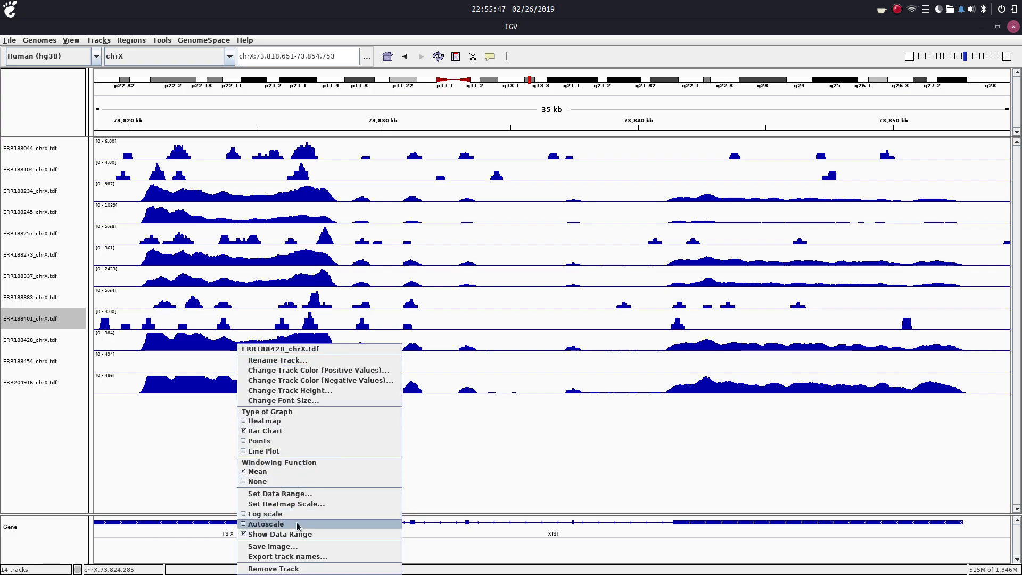
{"action": "left_click", "coordinate": [297, 524]}
{"action": "right_click", "coordinate": [223, 362]}
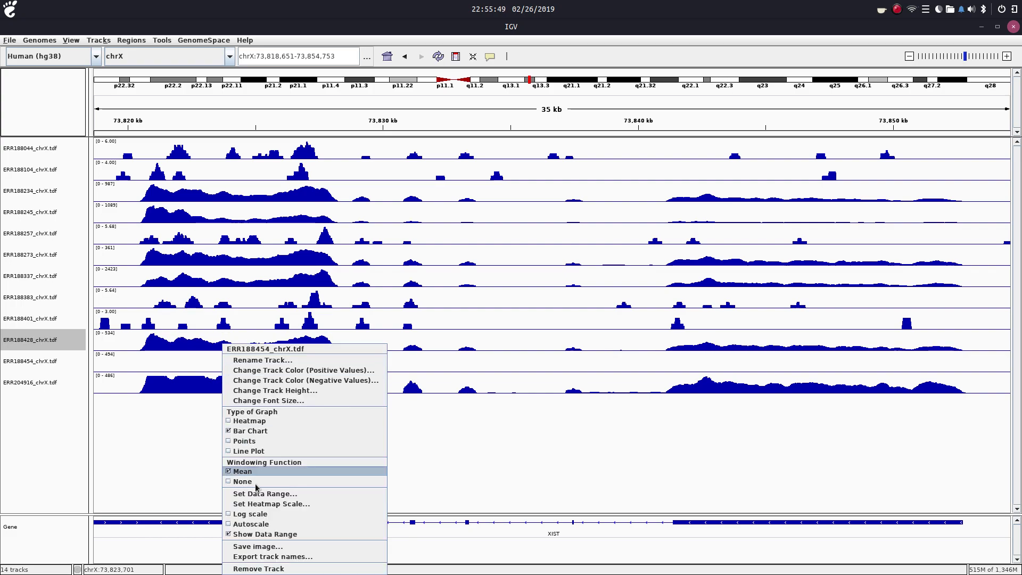
{"action": "left_click", "coordinate": [246, 523]}
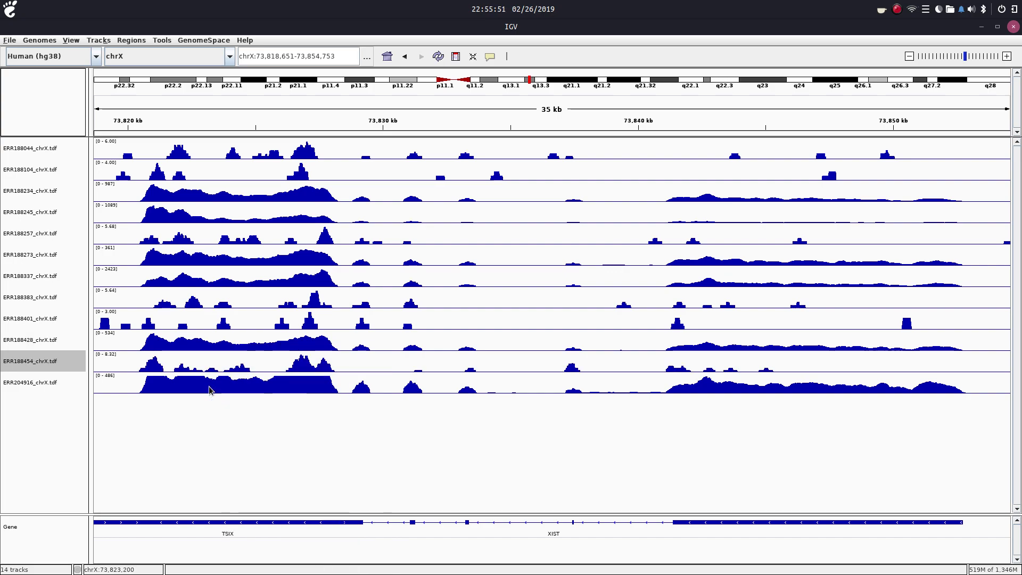
{"action": "right_click", "coordinate": [211, 388]}
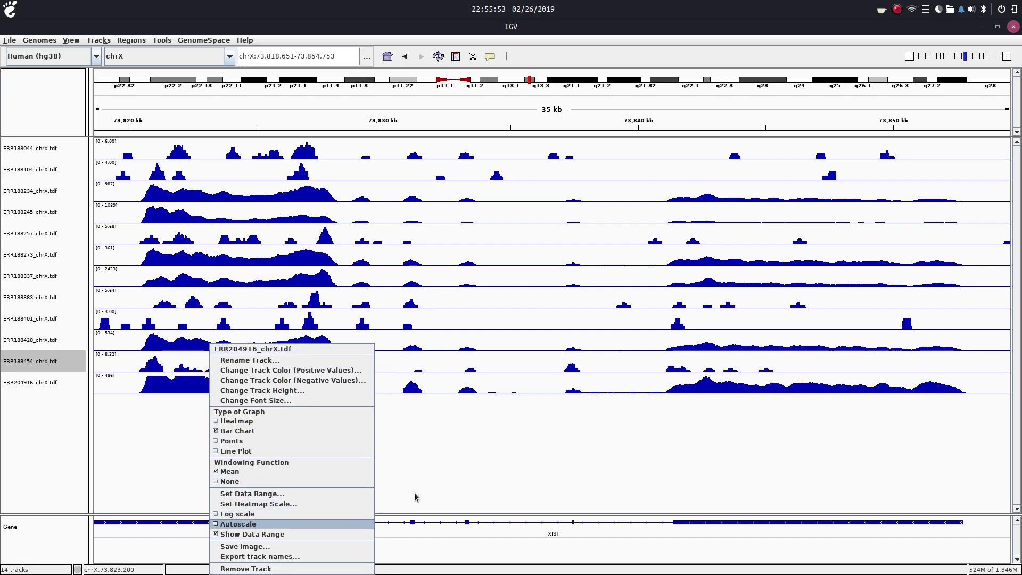
{"action": "key", "text": "Return"}
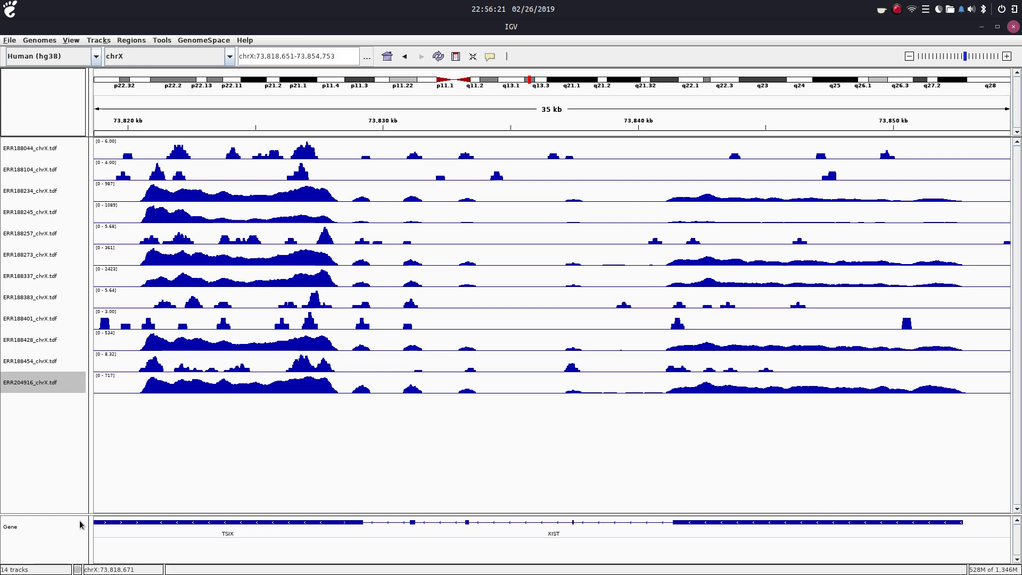
{"action": "mouse_move", "coordinate": [196, 522]}
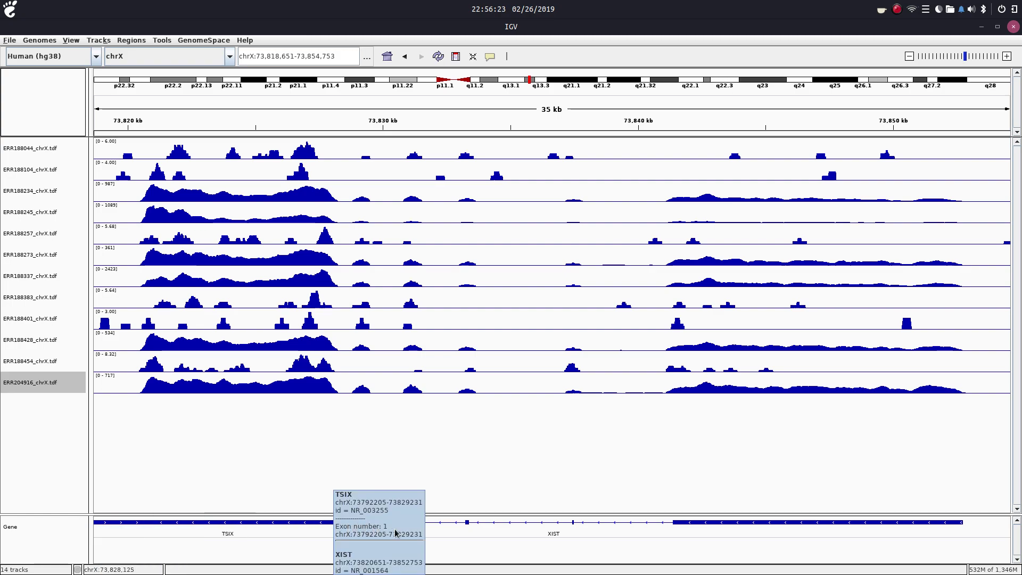
{"action": "mouse_move", "coordinate": [407, 529]}
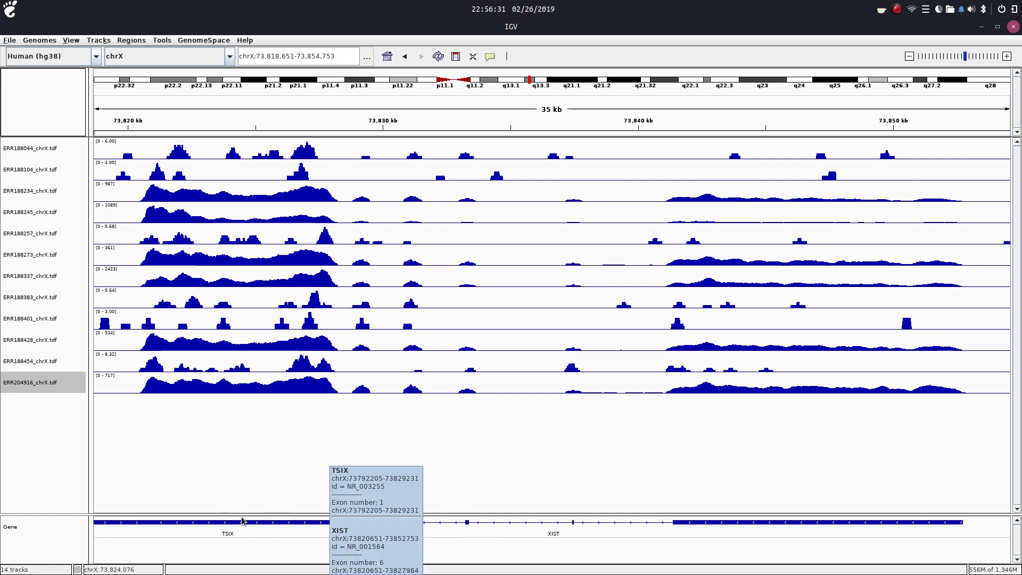
{"action": "mouse_move", "coordinate": [725, 526]}
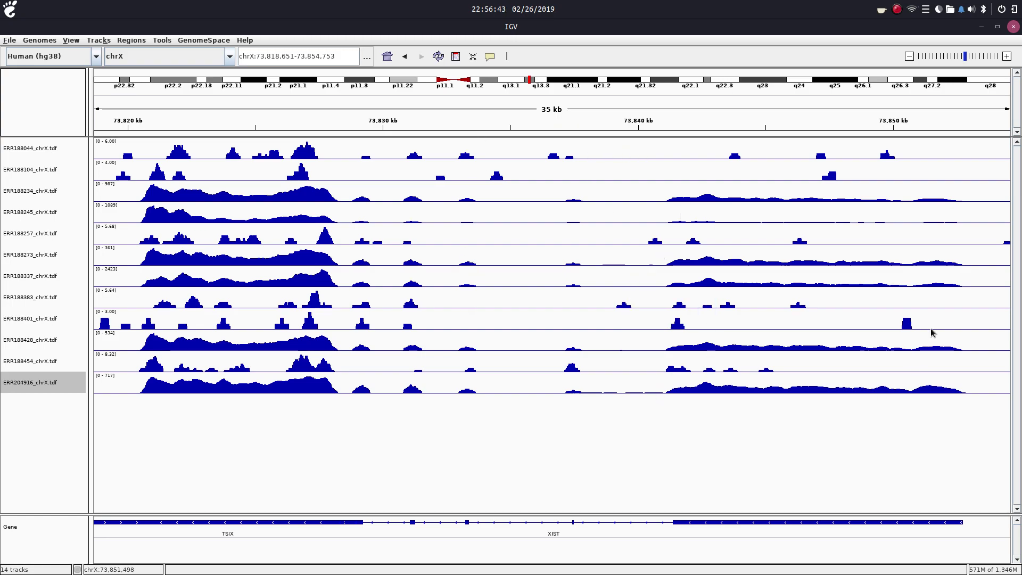
Switch the Gene track's display mode to Squished so transcripts sit on separate rows
{"action": "right_click", "coordinate": [41, 531]}
{"action": "key", "text": "Escape"}
{"action": "right_click", "coordinate": [42, 528]}
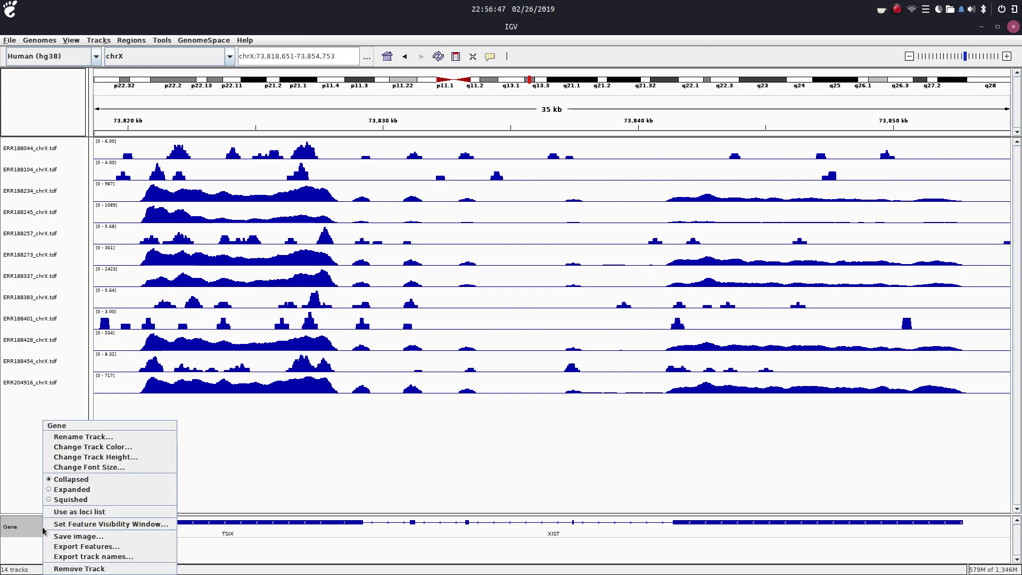
{"action": "left_click", "coordinate": [83, 503]}
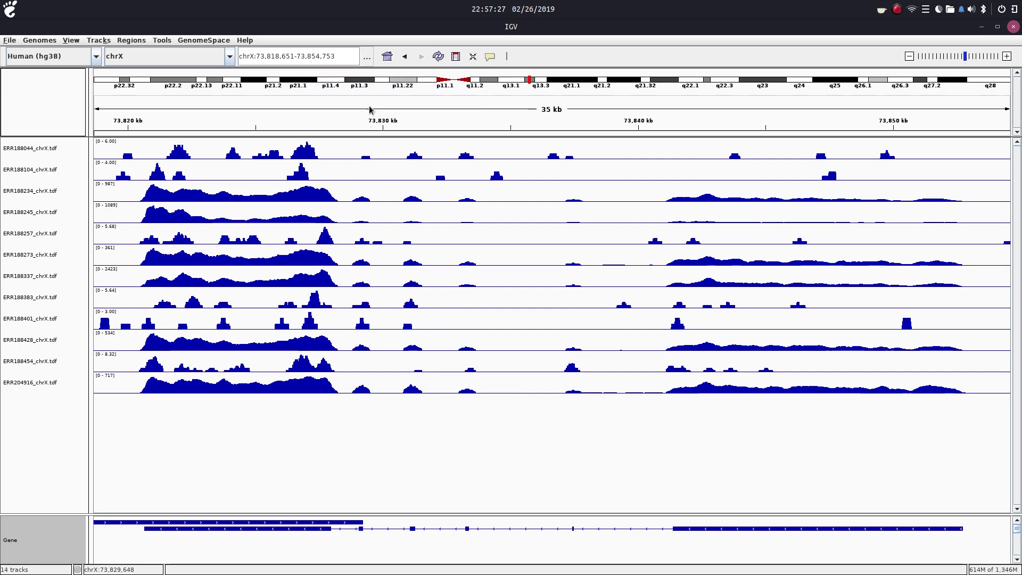
Navigate to the P2RY10 locus (chrX:78,943,332-78,965,727) via the locus box
{"action": "left_click_drag", "start_coordinate": [348, 55], "coordinate": [219, 56]}
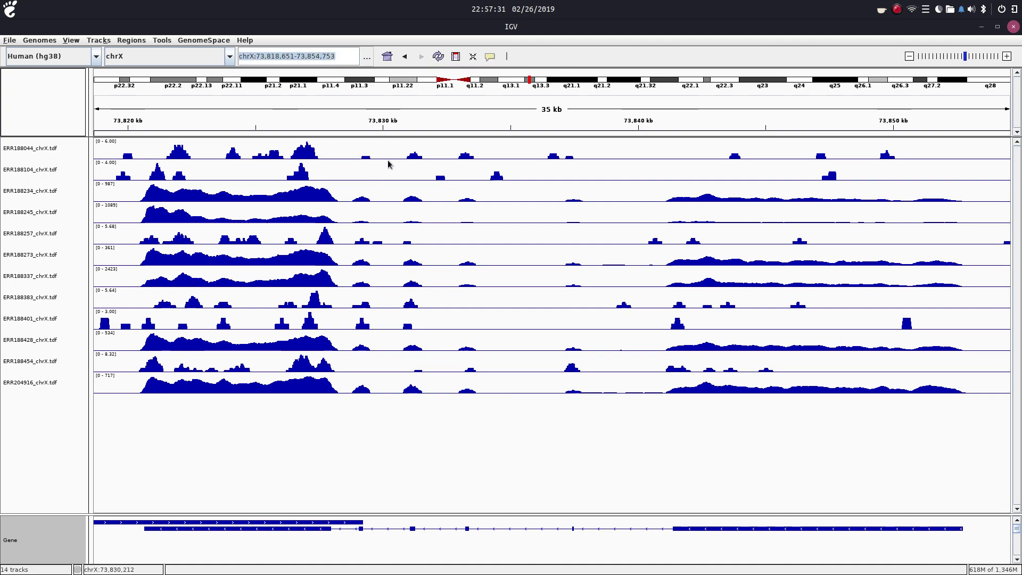
{"action": "type", "text": "P2RY"}
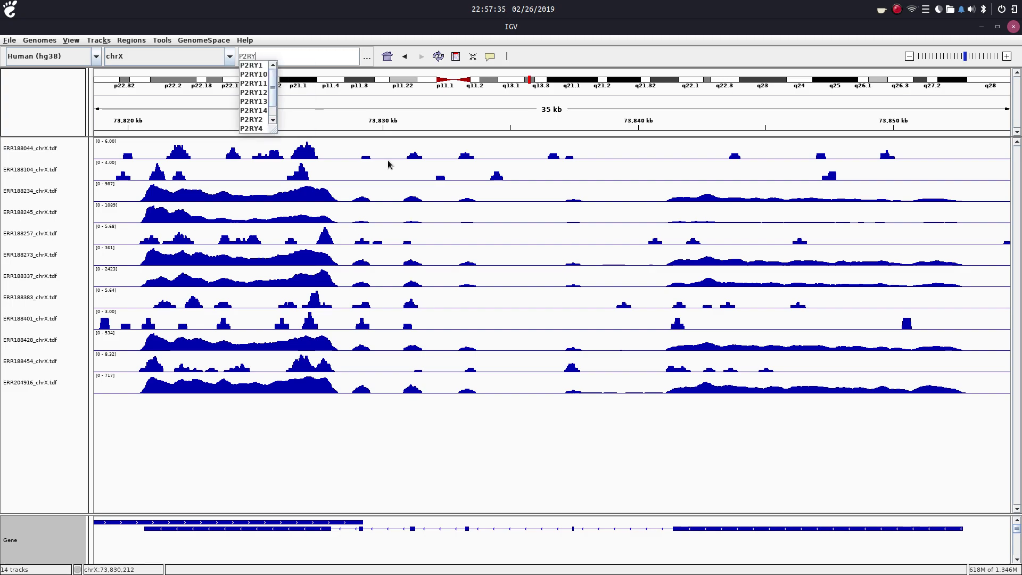
{"action": "type", "text": "10"}
{"action": "key", "text": "Return"}
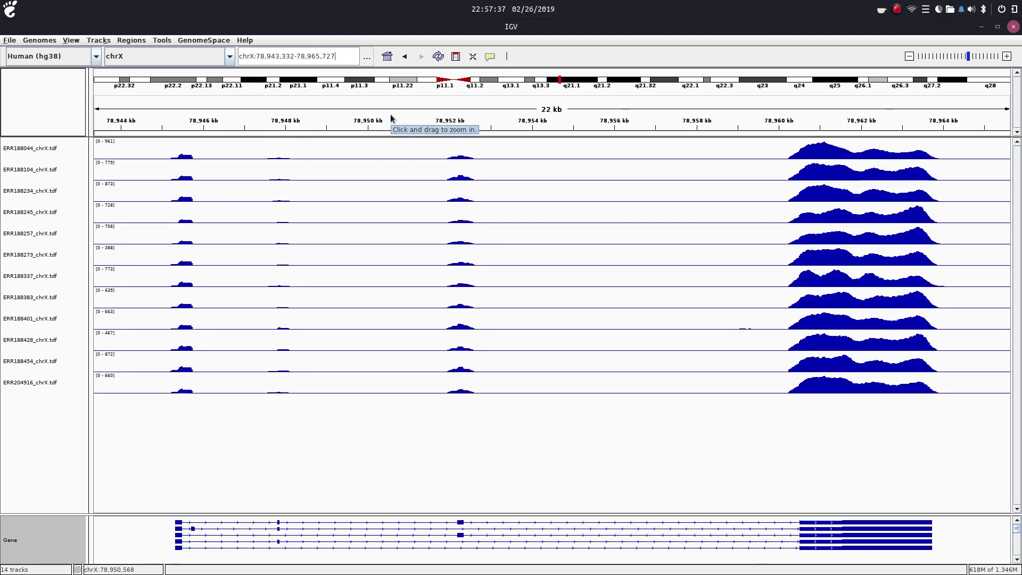
Check the ERR188044 coverage track's options and dismiss them without changes
{"action": "right_click", "coordinate": [165, 148]}
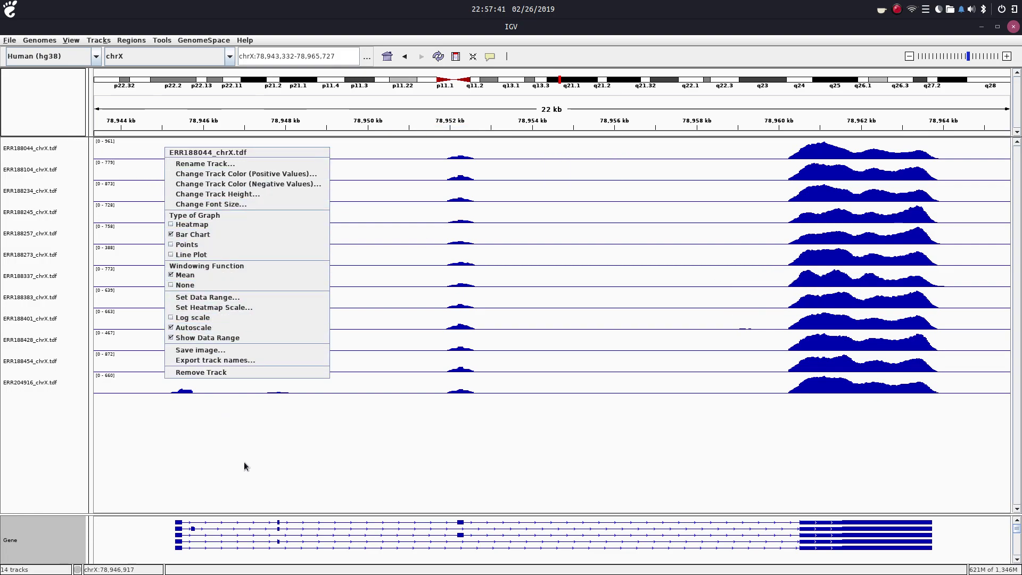
{"action": "left_click", "coordinate": [306, 447]}
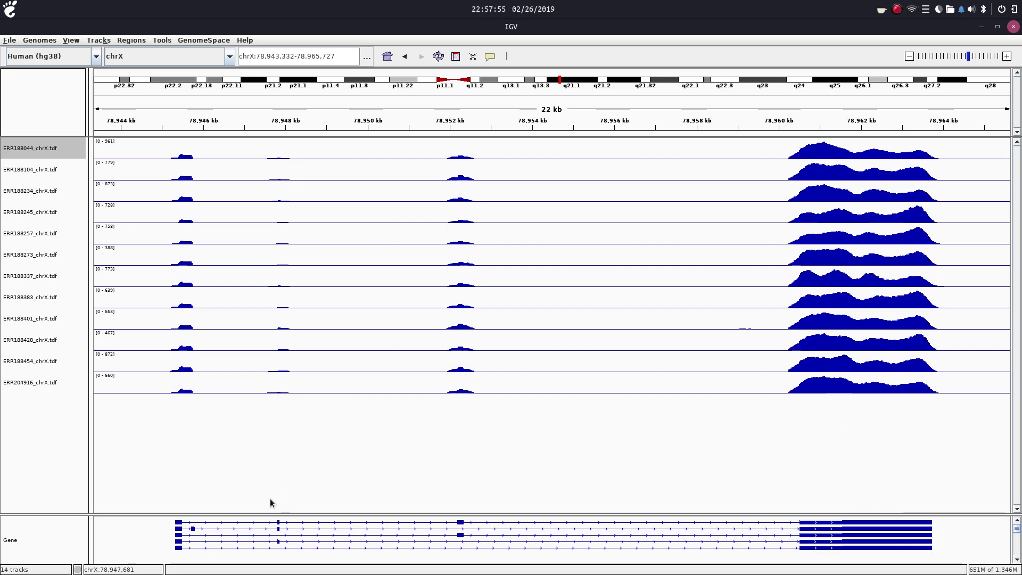
{"action": "mouse_move", "coordinate": [275, 544]}
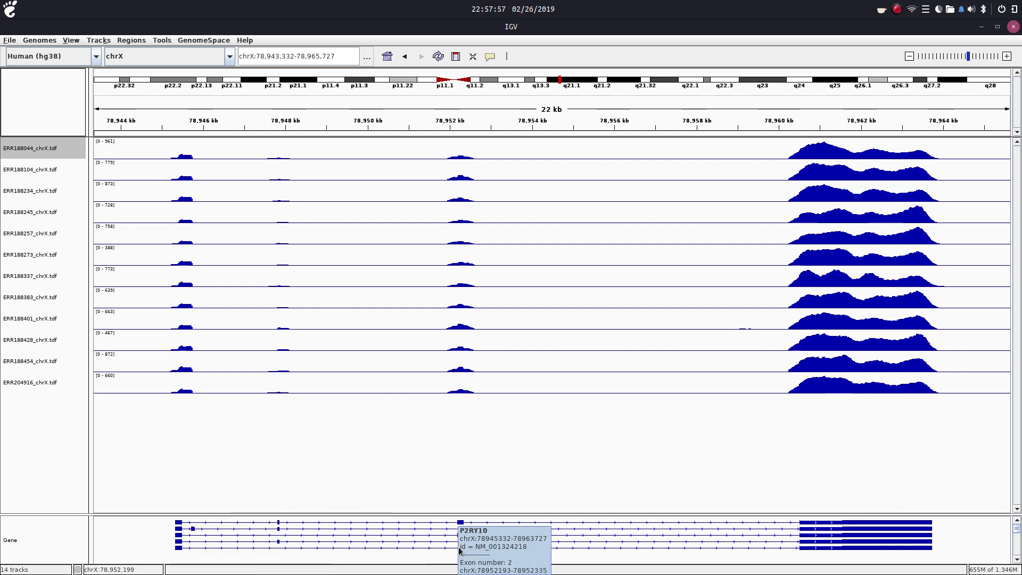
{"action": "mouse_move", "coordinate": [243, 526]}
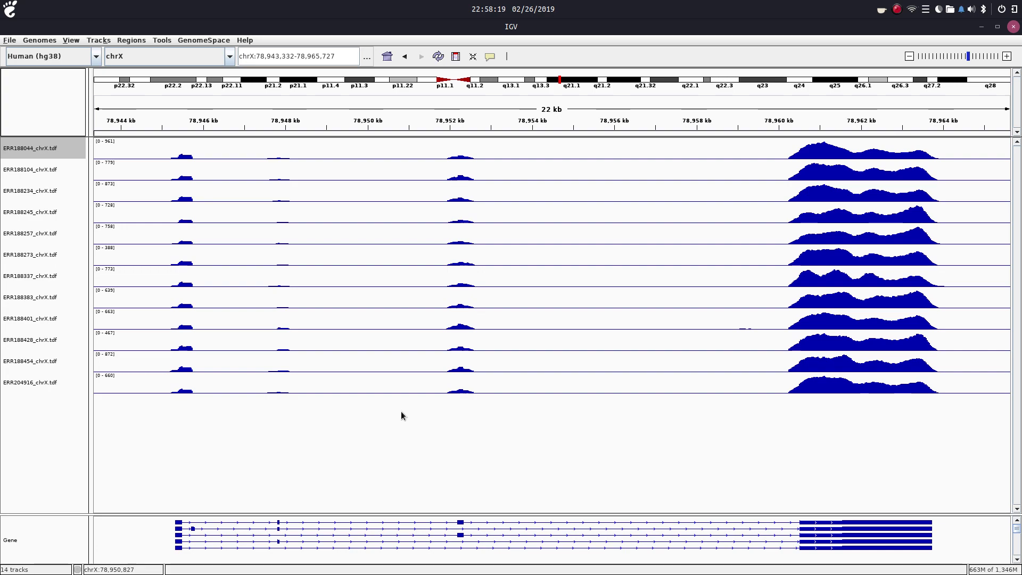
Return to the XIST locus at chrX:73,818,651-73,854,753 by entering XIST
{"action": "left_click_drag", "start_coordinate": [334, 56], "coordinate": [240, 56]}
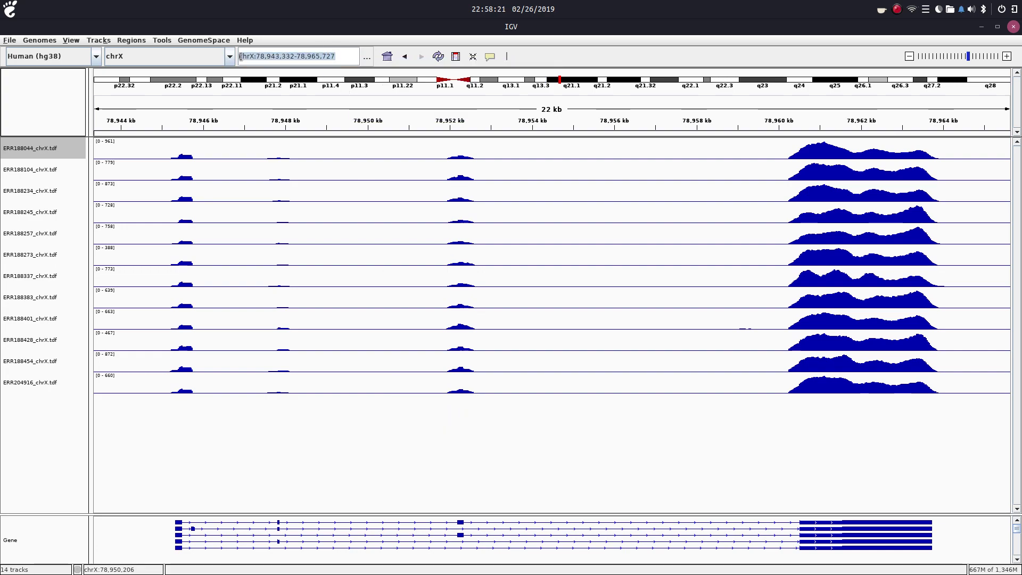
{"action": "type", "text": "XIST"}
{"action": "key", "text": "Return"}
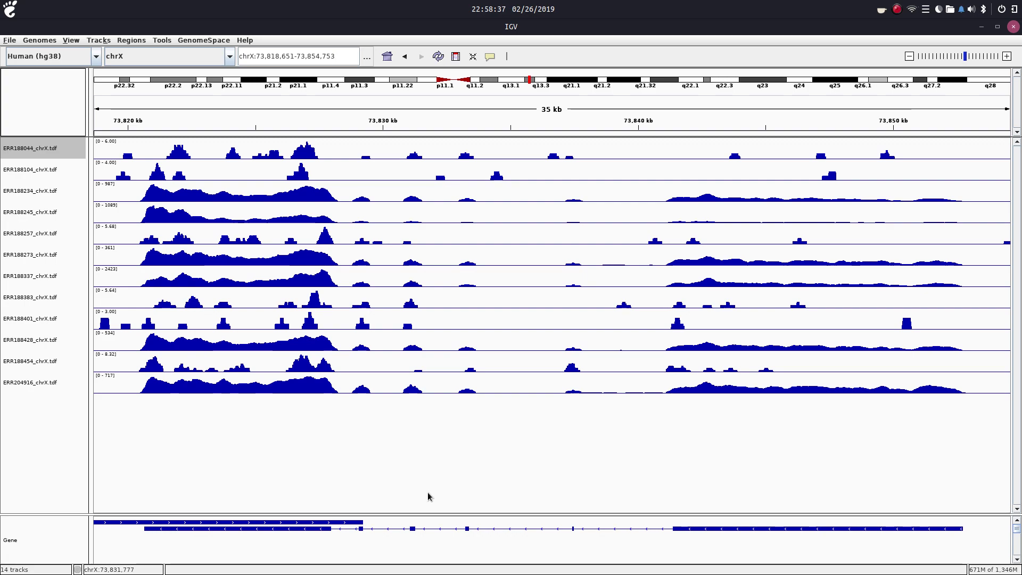
{"action": "mouse_move", "coordinate": [468, 573]}
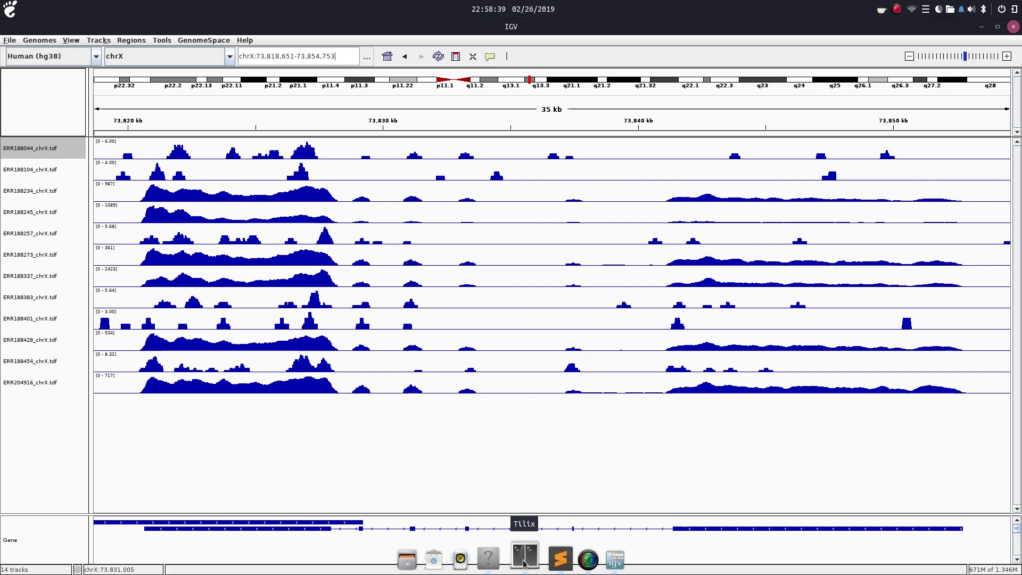
{"action": "left_click", "coordinate": [551, 556]}
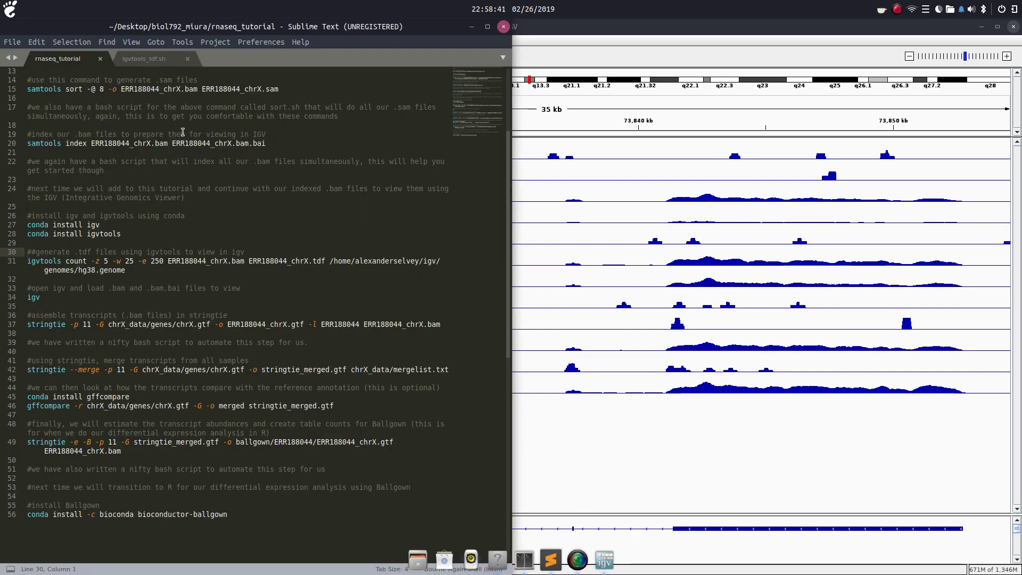
{"action": "left_click_drag", "start_coordinate": [27, 71], "coordinate": [77, 87]}
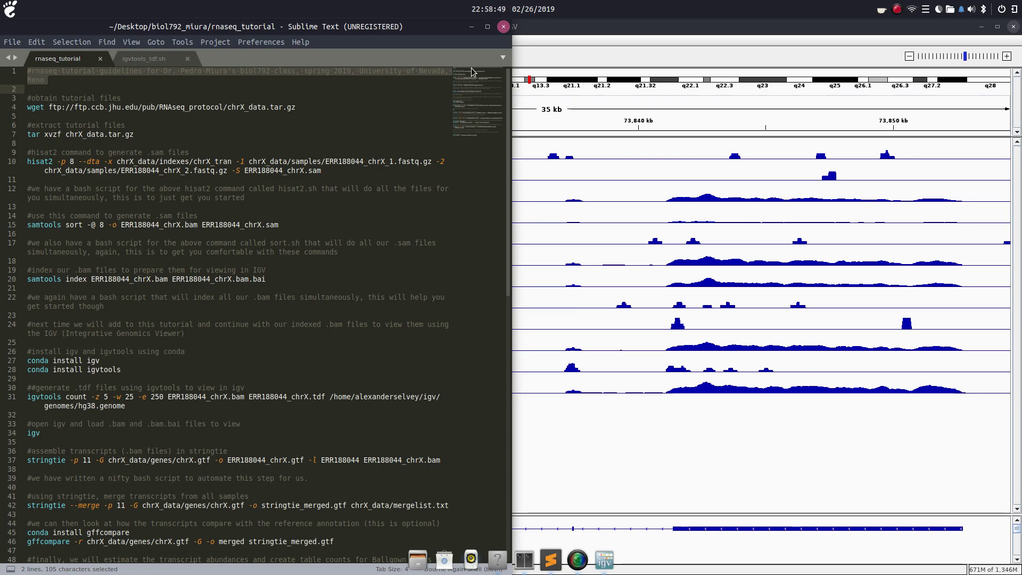
{"action": "left_click", "coordinate": [473, 28]}
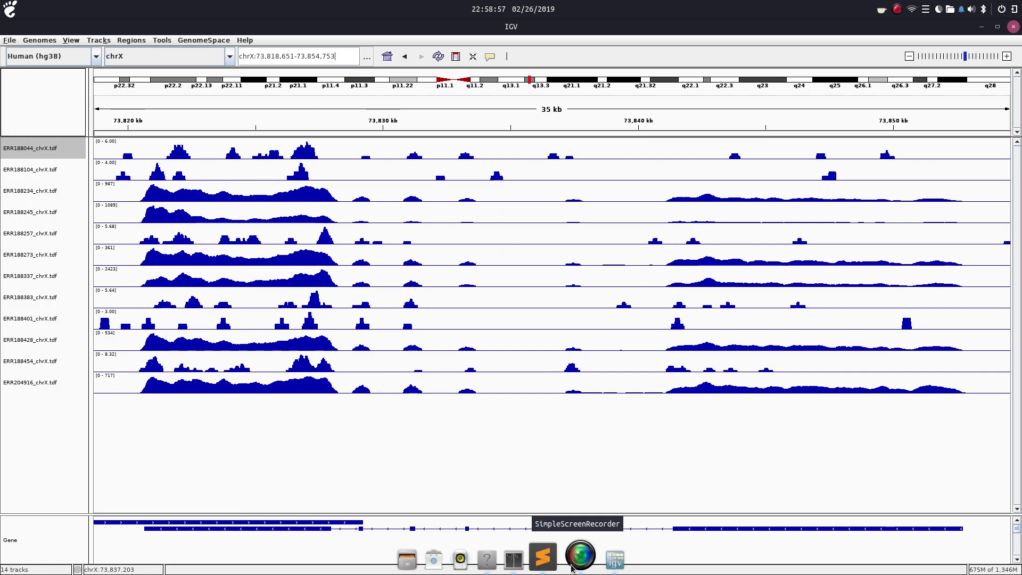
{"action": "left_click", "coordinate": [542, 558]}
{"action": "left_click", "coordinate": [160, 58]}
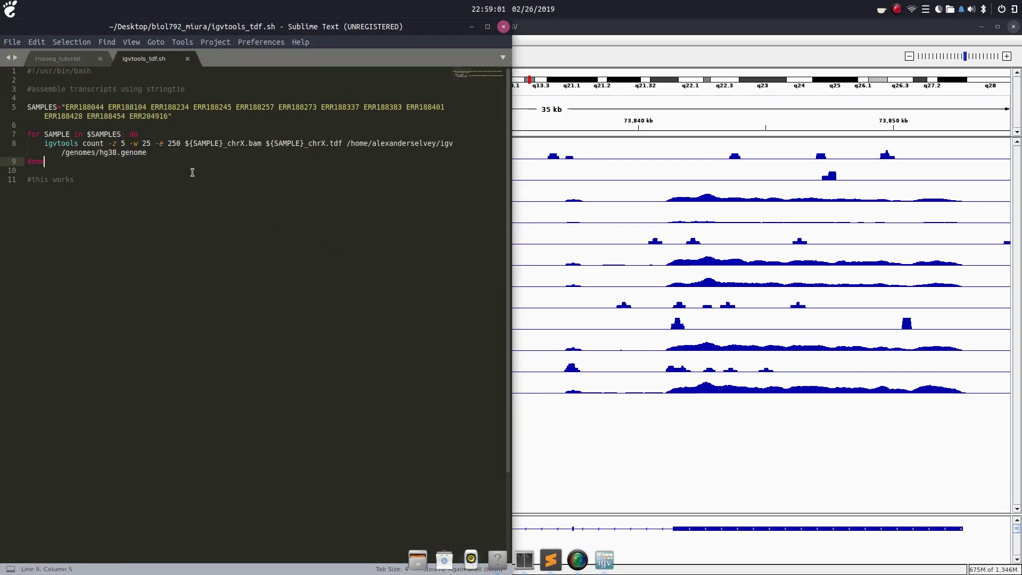
{"action": "left_click", "coordinate": [473, 30]}
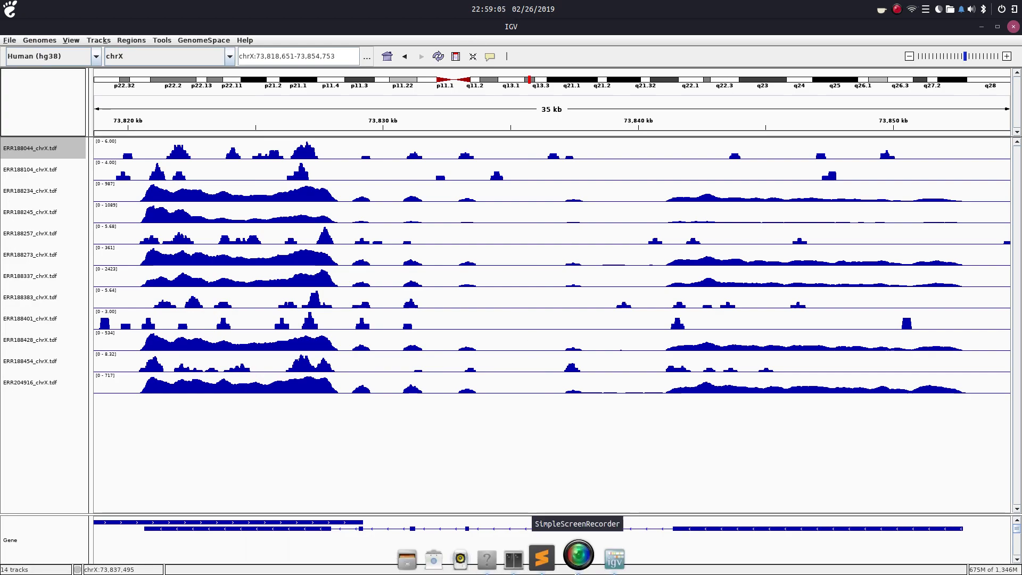